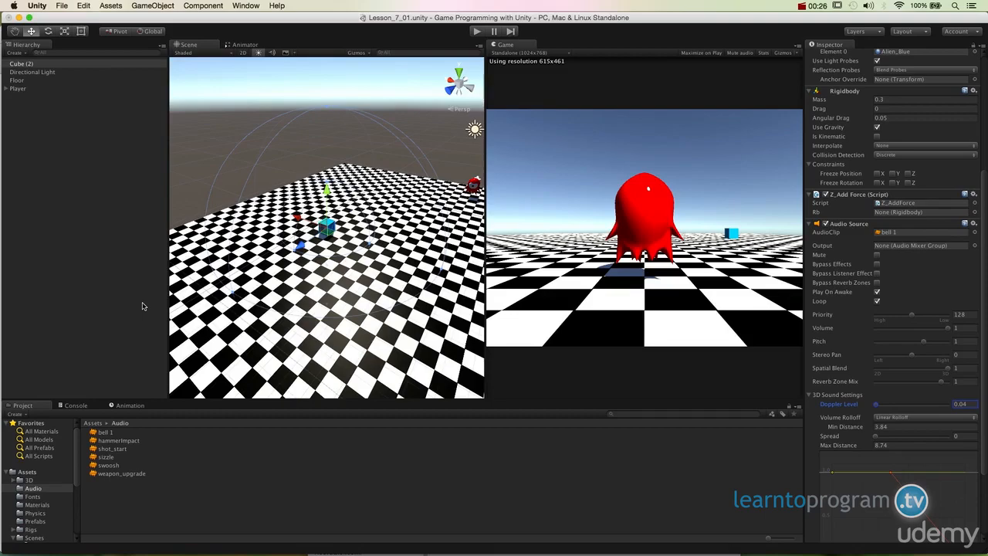
- Adjust the cube's audio range sphere in the Scene view to a minimum distance of about 3.99
{"action": "left_click_drag", "start_coordinate": [325, 248], "coordinate": [307, 238], "text": "alt"}
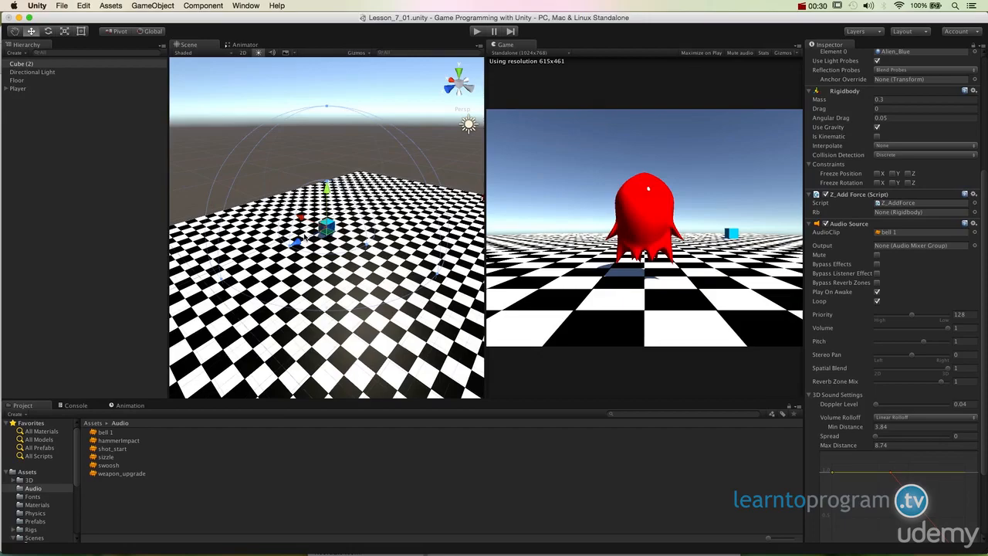
{"action": "left_click_drag", "start_coordinate": [366, 245], "coordinate": [291, 234]}
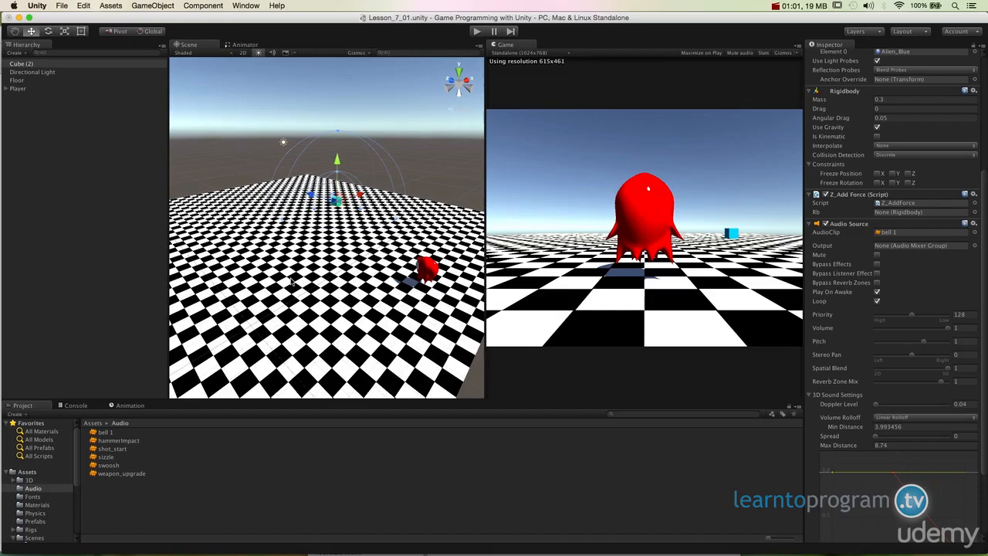
{"action": "left_click_drag", "start_coordinate": [376, 168], "coordinate": [405, 227]}
{"action": "key", "text": "super+z"}
{"action": "left_click_drag", "start_coordinate": [405, 228], "coordinate": [388, 190], "text": "alt"}
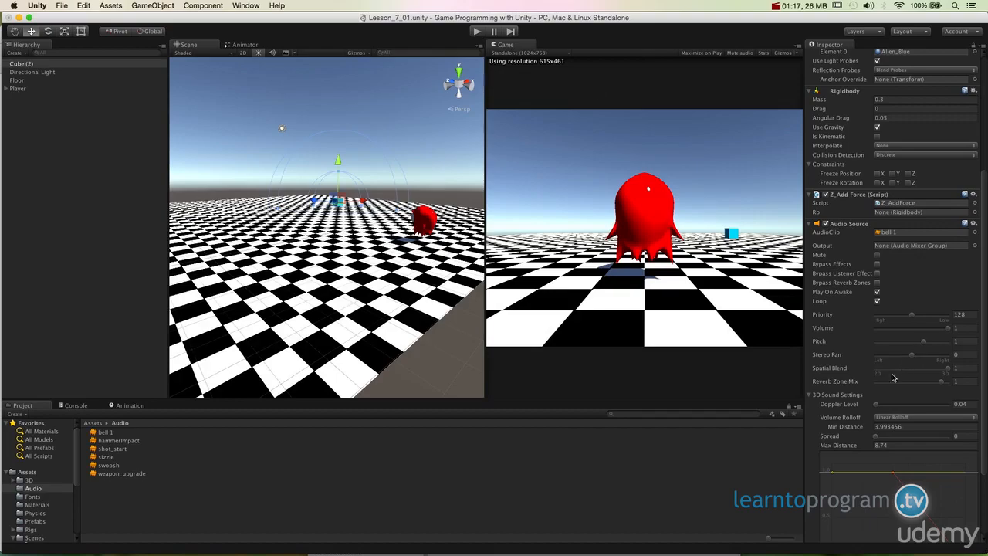
- Set the cube's audio Spatial Blend to 0 (2D) and play-test the sound by moving the alien around the cube
{"action": "left_click_drag", "start_coordinate": [948, 373], "coordinate": [855, 374]}
{"action": "left_click", "coordinate": [474, 32]}
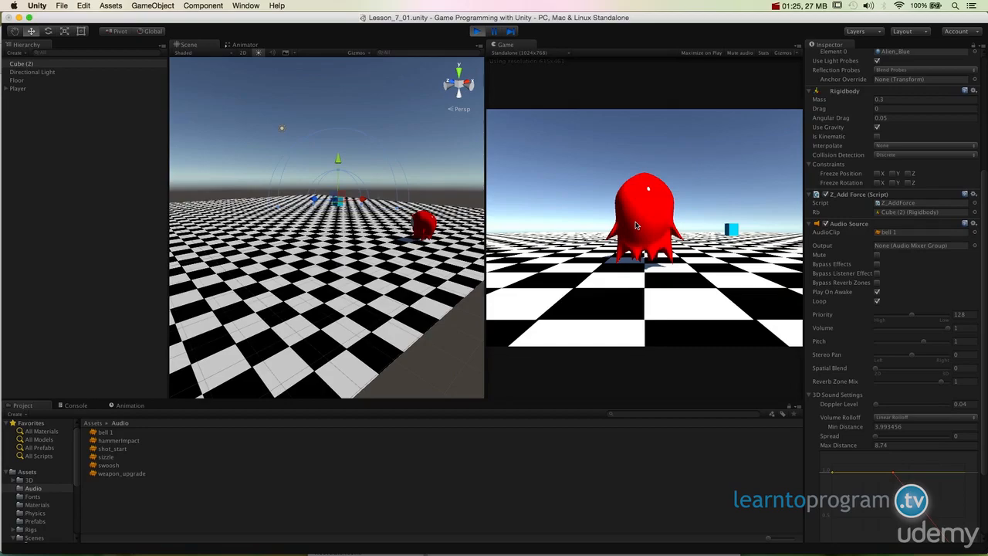
{"action": "key", "text": "d"}
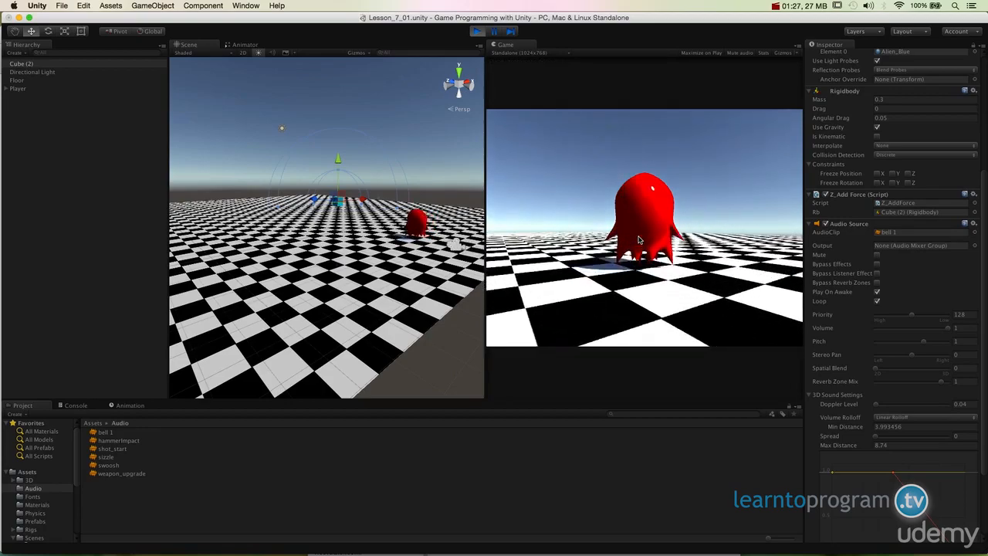
{"action": "key", "text": "a"}
{"action": "key", "text": "w"}
{"action": "key", "text": "a"}
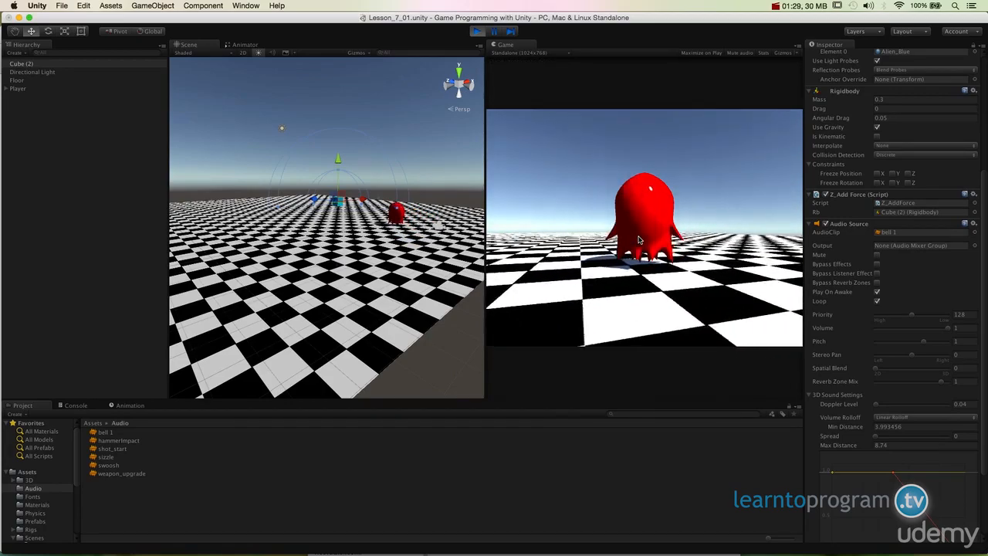
{"action": "key", "text": "d"}
{"action": "key", "text": "d"}
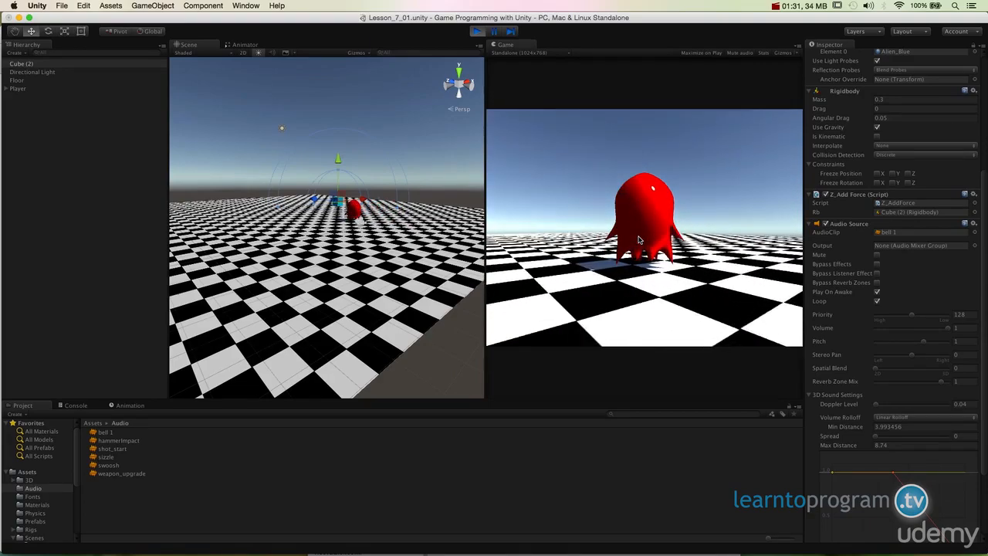
{"action": "key", "text": "a"}
{"action": "key", "text": "a"}
{"action": "key", "text": "w"}
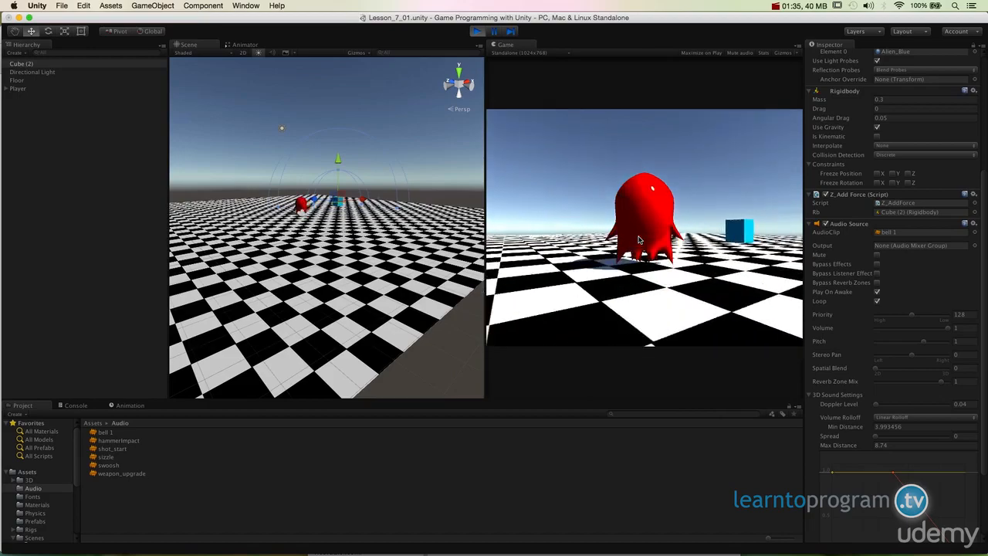
{"action": "key", "text": "d"}
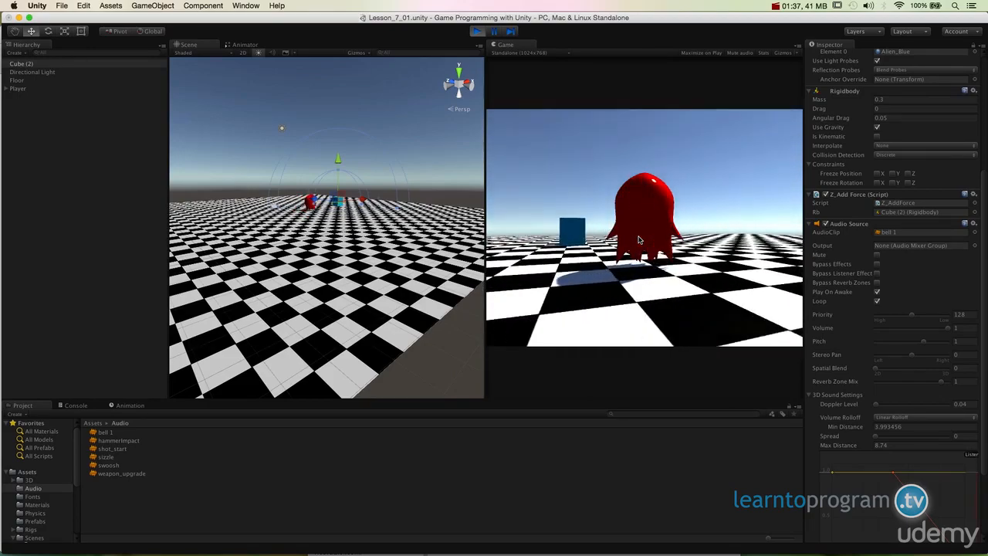
{"action": "key", "text": "a"}
{"action": "key", "text": "w"}
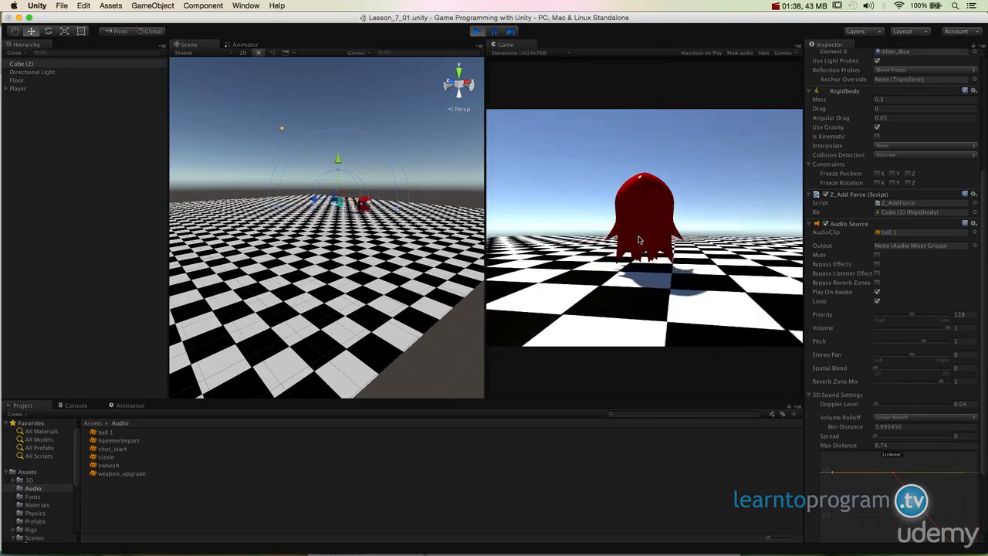
{"action": "key", "text": "a"}
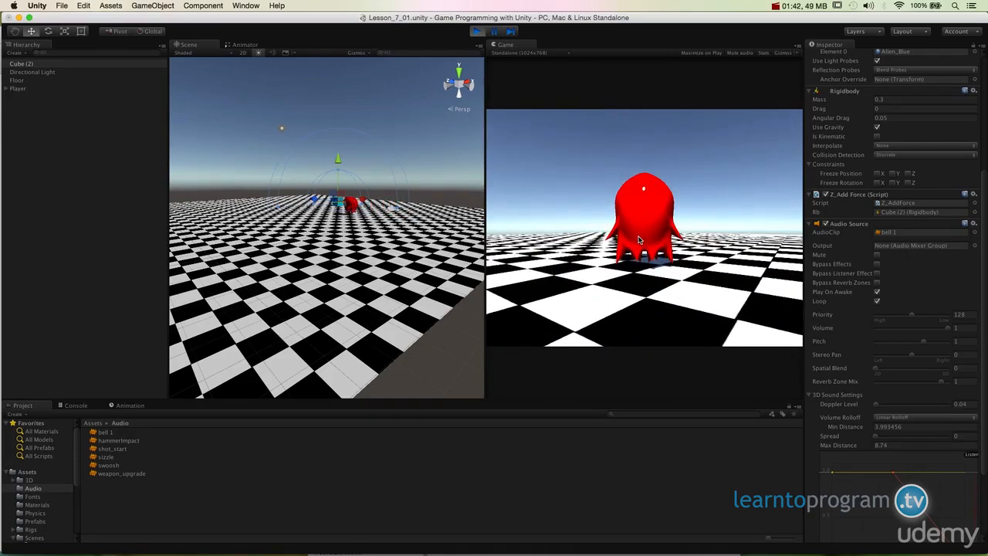
{"action": "key", "text": "d"}
{"action": "key", "text": "d"}
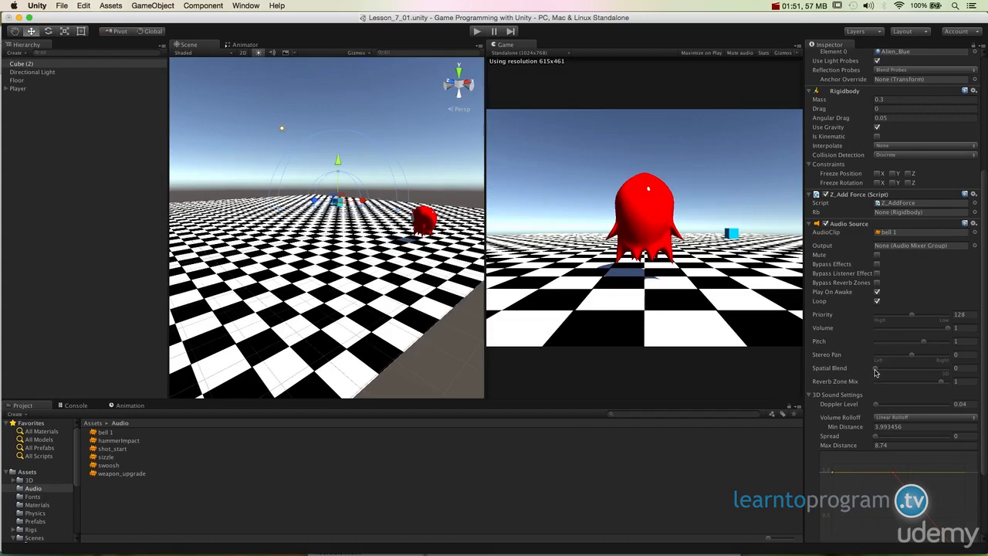
- Set the cube's audio Spatial Blend to 1 (3D) and run the game briefly
{"action": "left_click_drag", "start_coordinate": [877, 370], "coordinate": [890, 372]}
{"action": "left_click", "coordinate": [477, 33]}
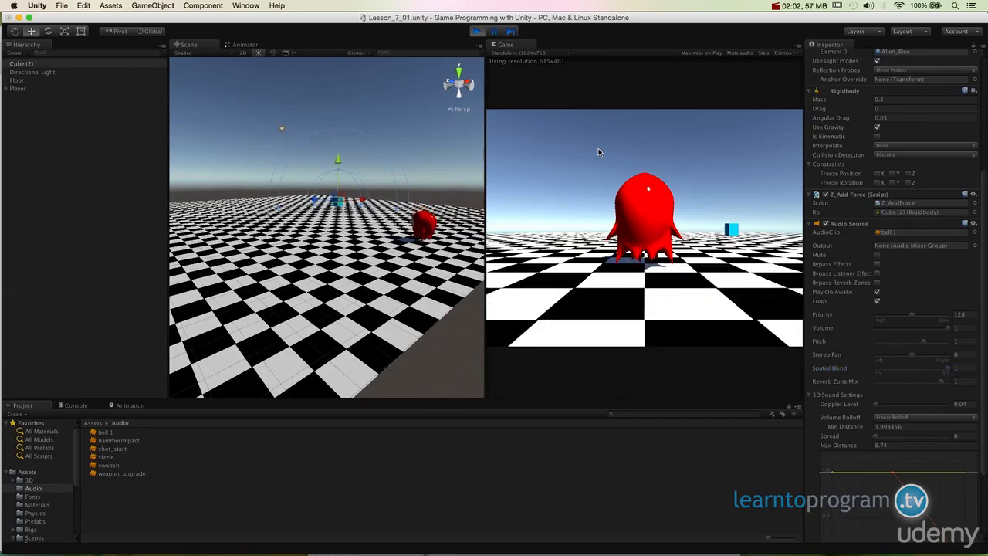
{"action": "left_click", "coordinate": [477, 32]}
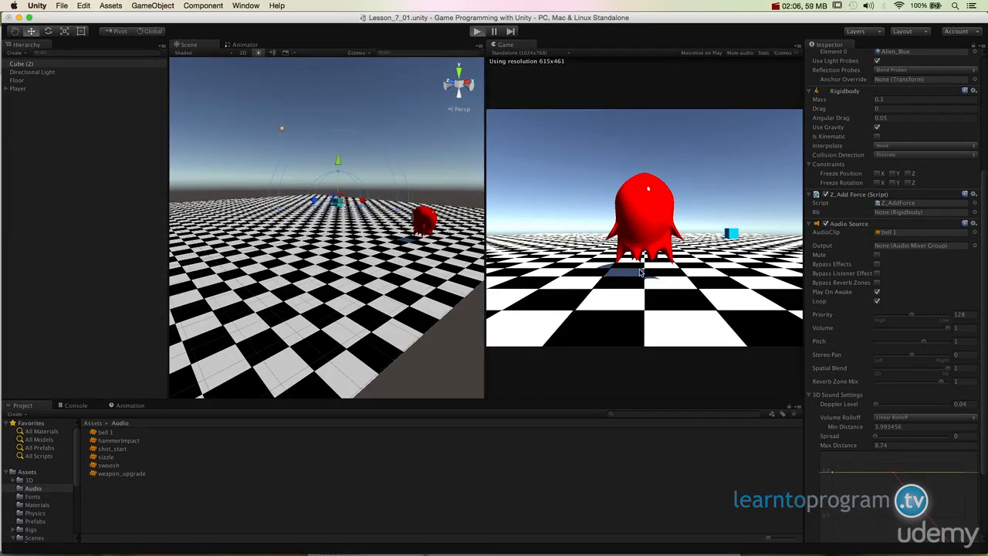
- Play-test the 3D sound by steering and turning the alien at different distances from the cube, watching the range spheres
{"action": "key", "text": "super+p"}
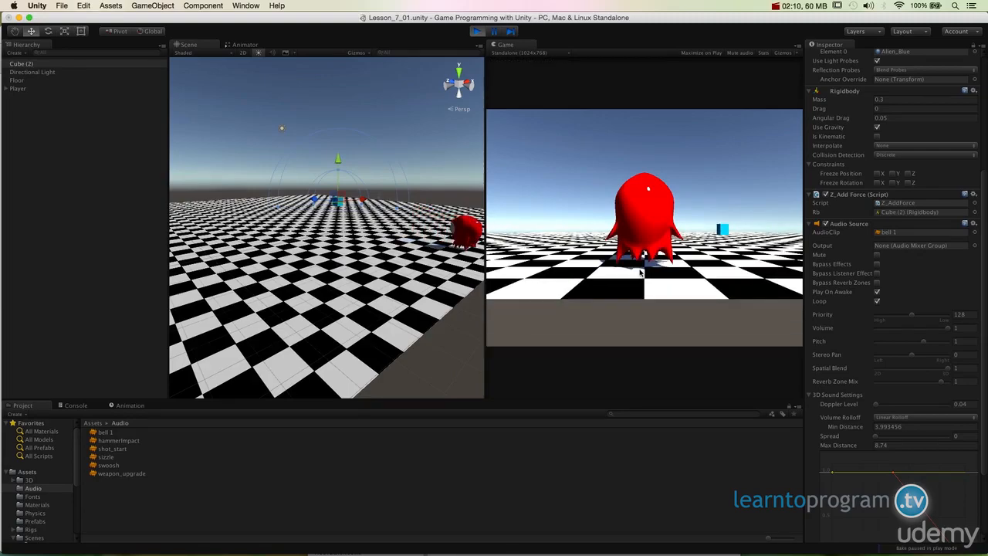
{"action": "key", "text": "Right"}
{"action": "key", "text": "Right"}
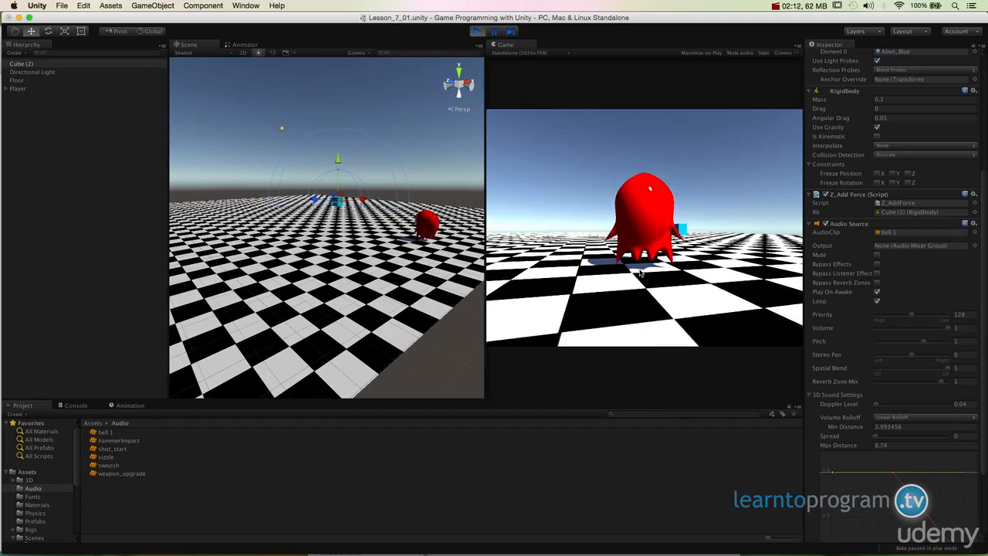
{"action": "key", "text": "Left"}
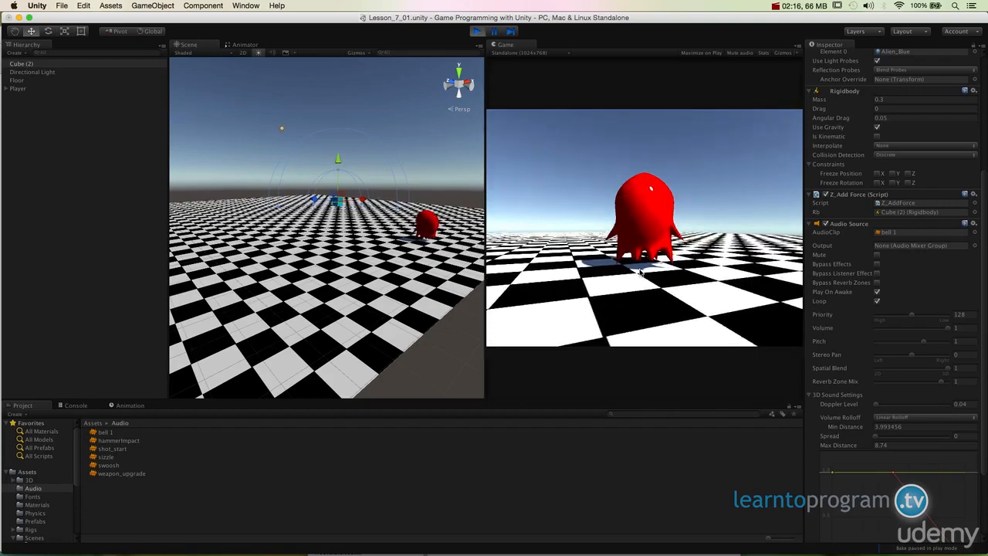
{"action": "key", "text": "Left"}
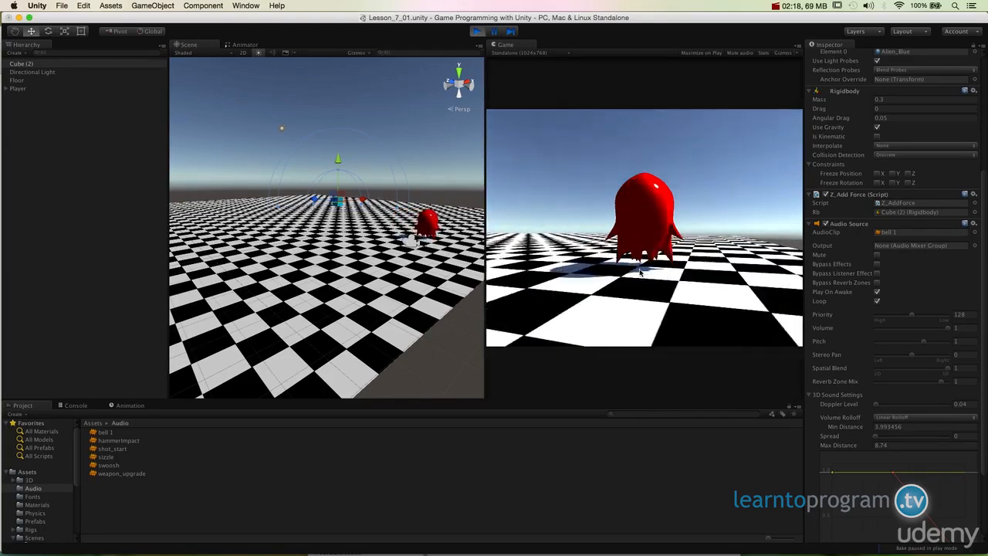
{"action": "key", "text": "Left"}
{"action": "key", "text": "Left"}
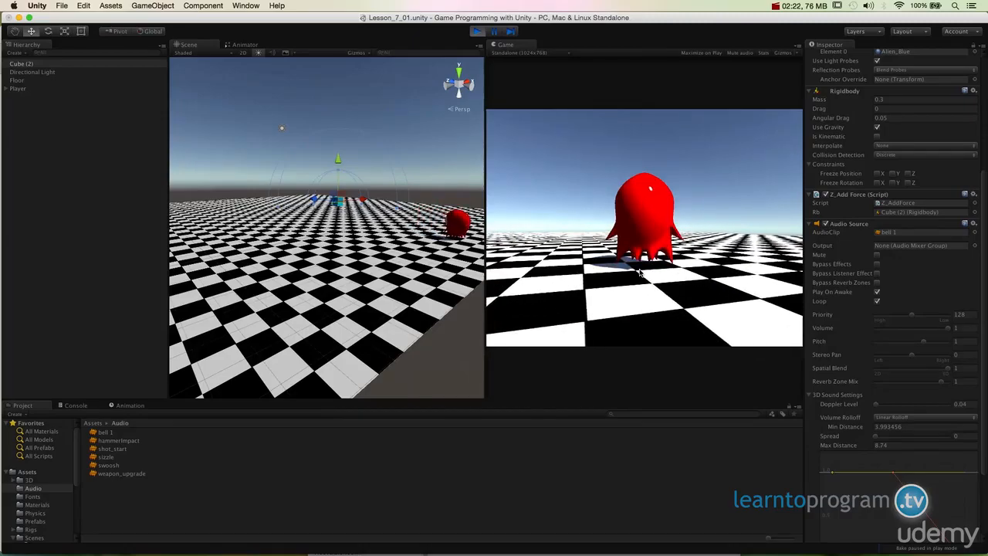
{"action": "key", "text": "Right"}
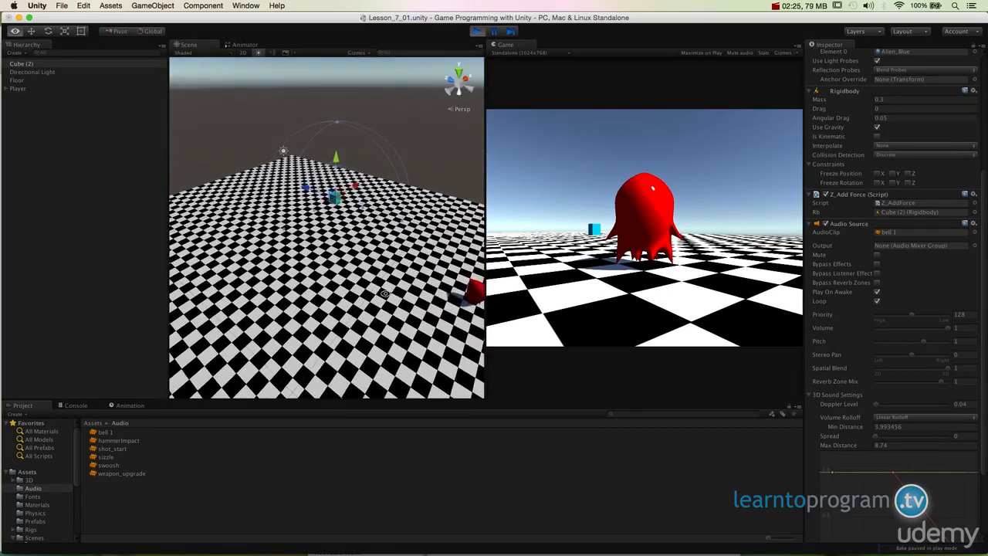
{"action": "left_click_drag", "start_coordinate": [294, 254], "coordinate": [281, 302], "text": "alt"}
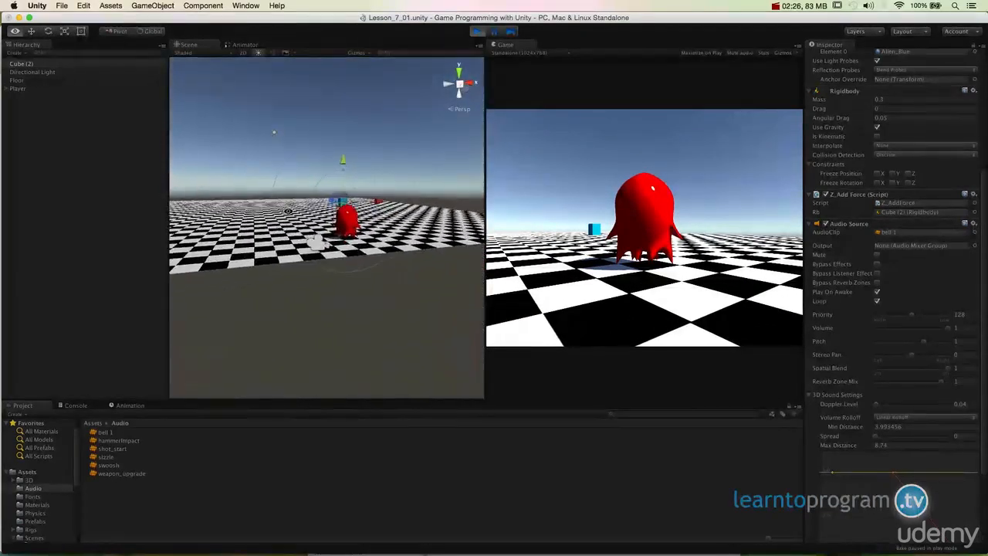
{"action": "left_click_drag", "start_coordinate": [294, 231], "coordinate": [300, 248], "text": "alt"}
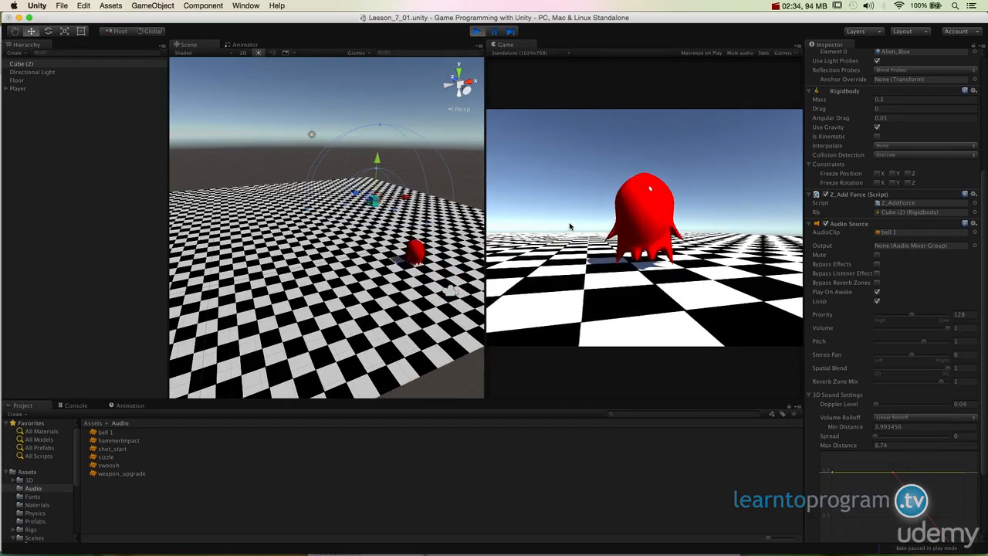
{"action": "left_click_drag", "start_coordinate": [298, 154], "coordinate": [370, 165], "text": "alt"}
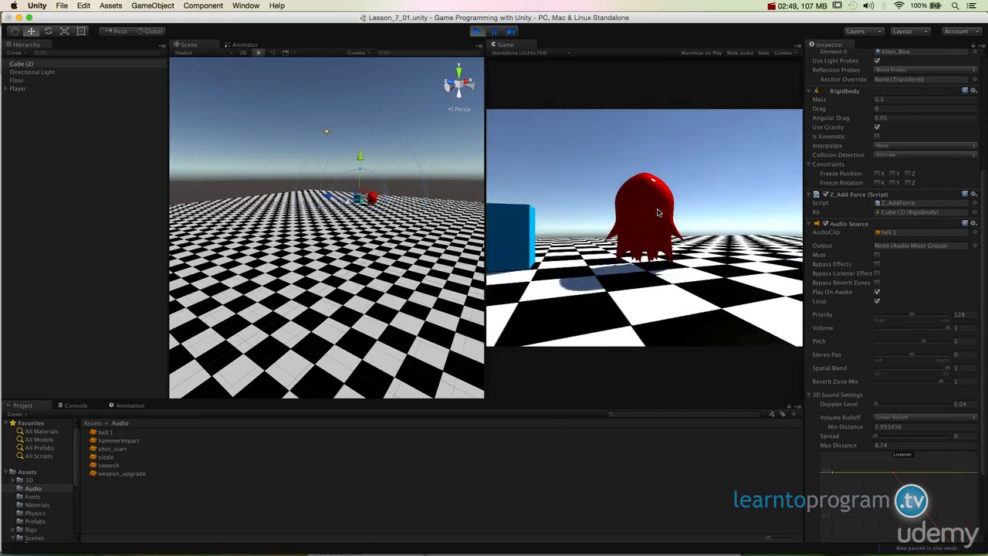
- During play, set the audio source's Spread to 151 and Max Distance to 19.23, and stop the game after testing
{"action": "left_click", "coordinate": [849, 447]}
{"action": "left_click_drag", "start_coordinate": [849, 446], "coordinate": [933, 453]}
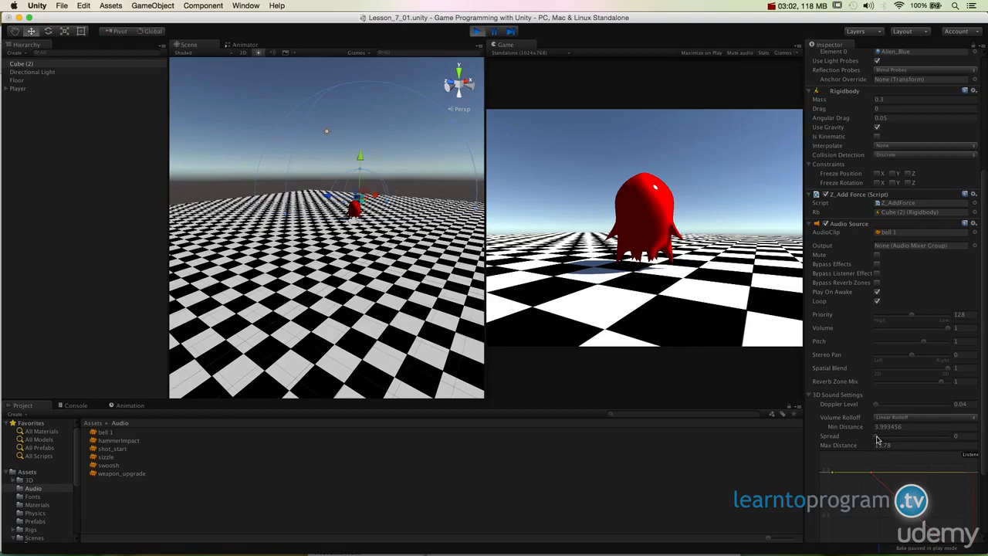
{"action": "left_click_drag", "start_coordinate": [878, 437], "coordinate": [905, 437]}
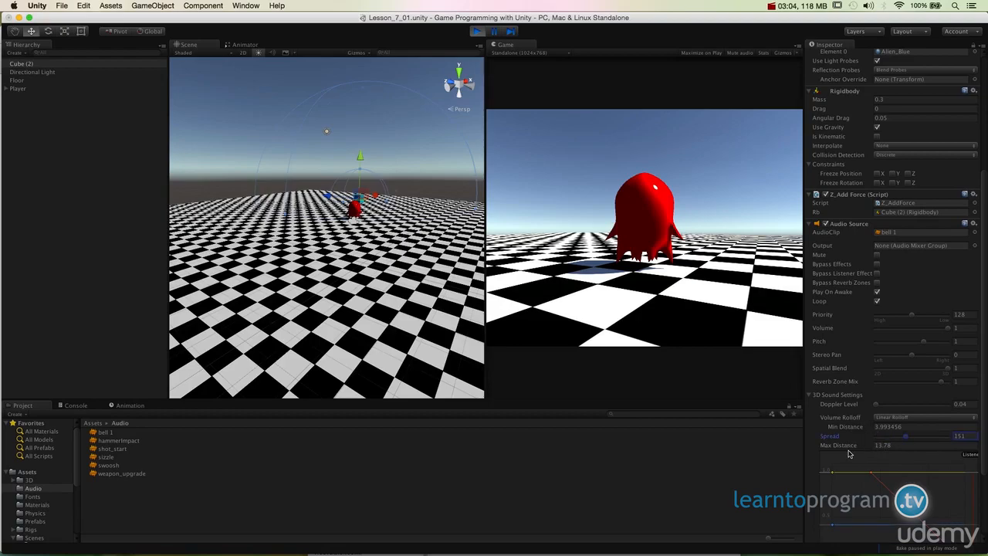
{"action": "left_click_drag", "start_coordinate": [848, 447], "coordinate": [882, 448]}
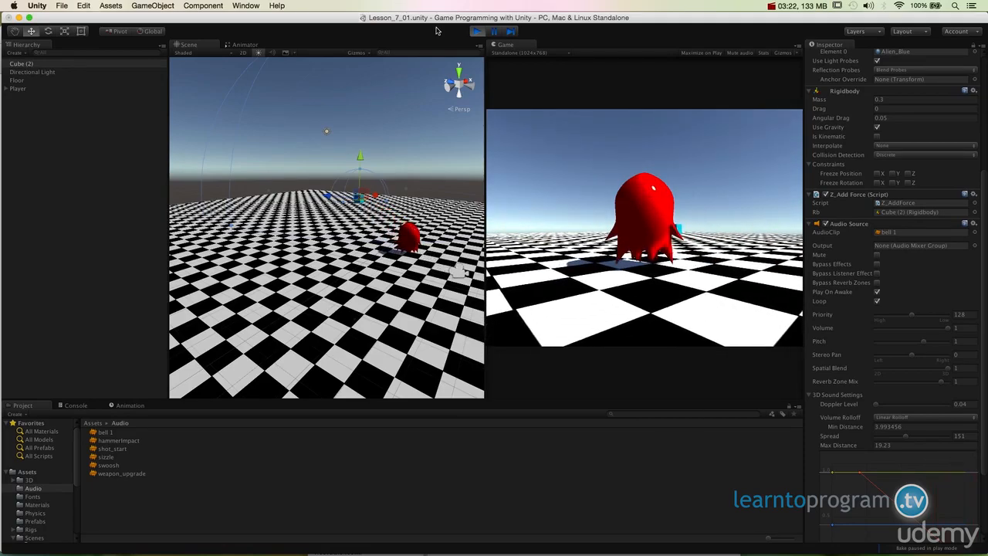
{"action": "left_click", "coordinate": [475, 32]}
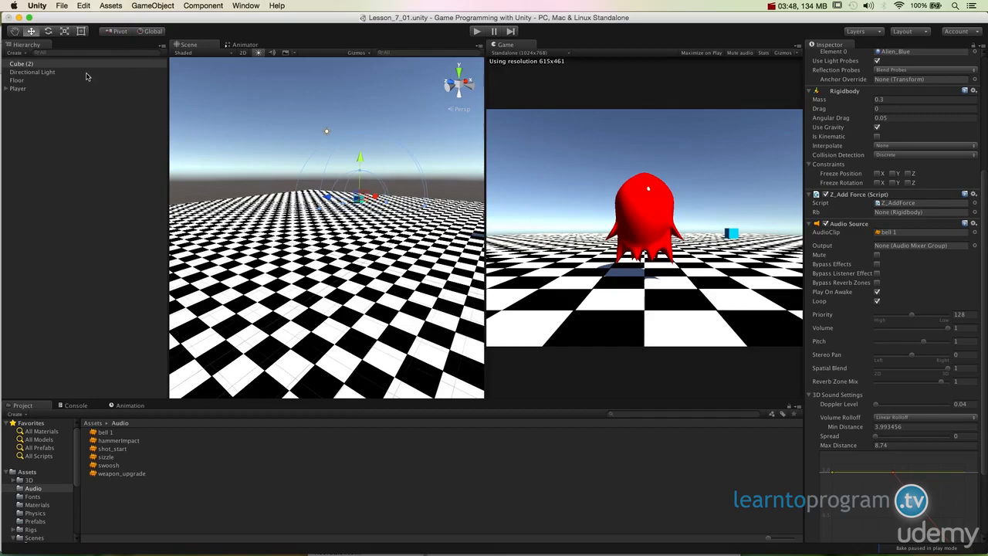
- Inspect the Audio Listener component on the Player's Main Camera
{"action": "left_click", "coordinate": [6, 89]}
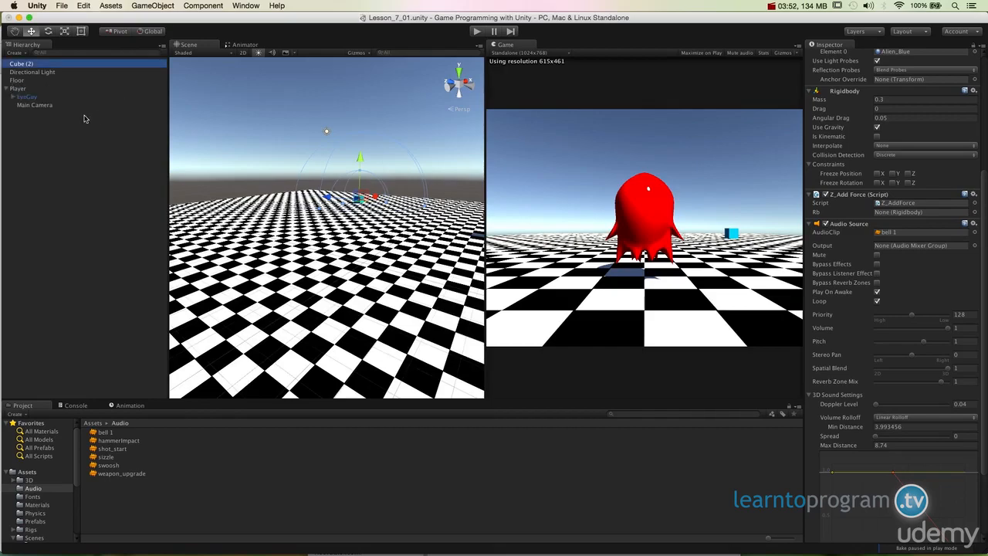
{"action": "left_click", "coordinate": [74, 105]}
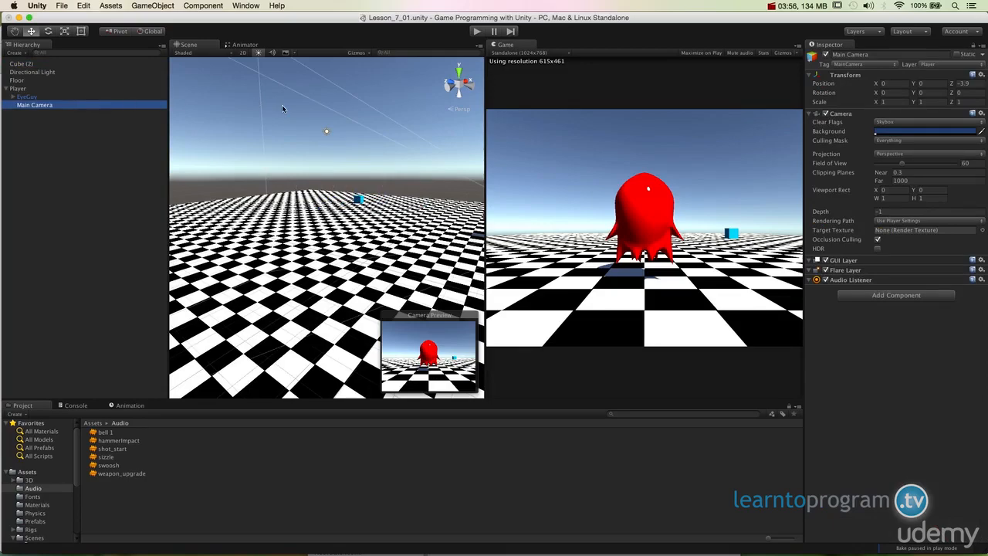
{"action": "left_click", "coordinate": [849, 283]}
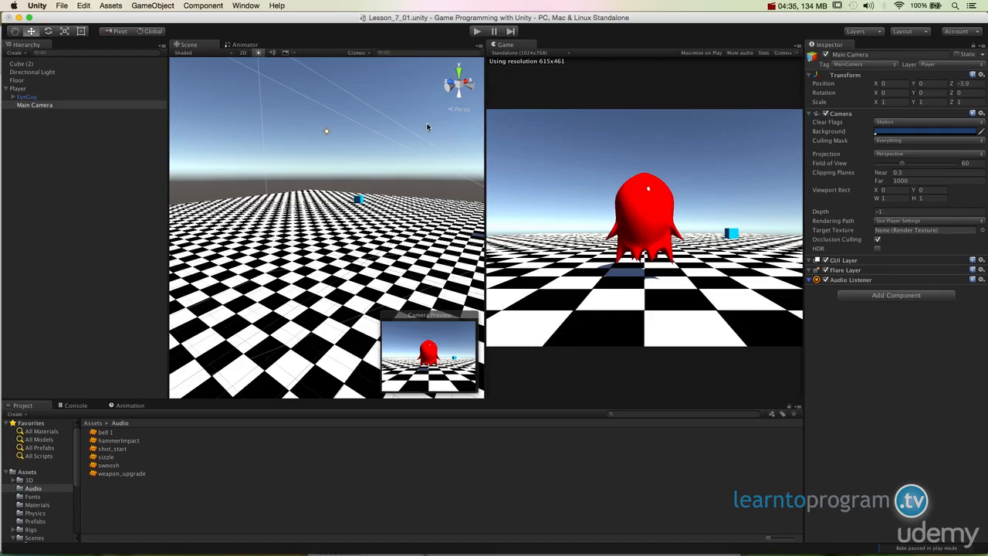
- Add a second Camera object to the scene
{"action": "left_click", "coordinate": [140, 5]}
{"action": "mouse_move", "coordinate": [154, 39]}
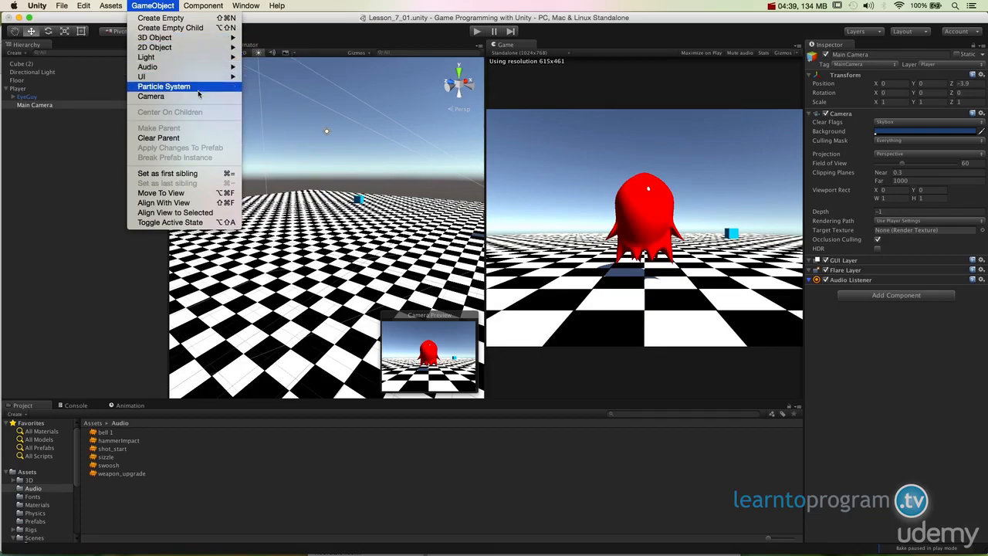
{"action": "left_click", "coordinate": [151, 96]}
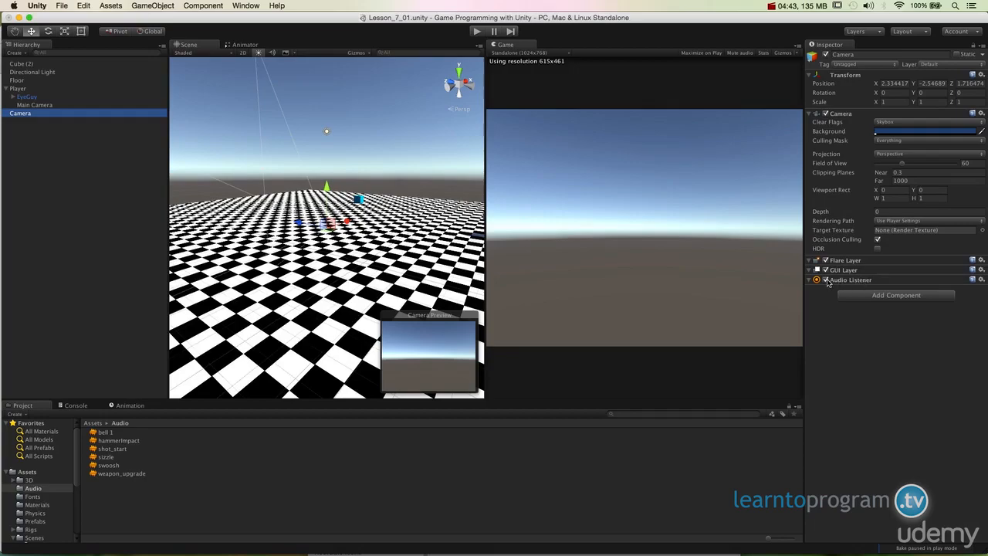
- Run the game with both cameras, check the Console messages and select the Player object
{"action": "left_click", "coordinate": [478, 32]}
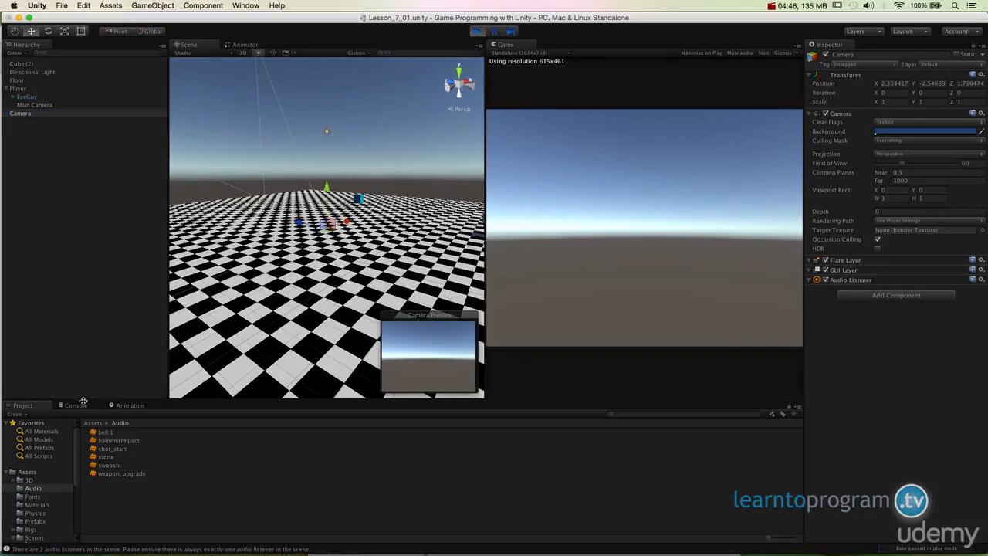
{"action": "left_click", "coordinate": [76, 405]}
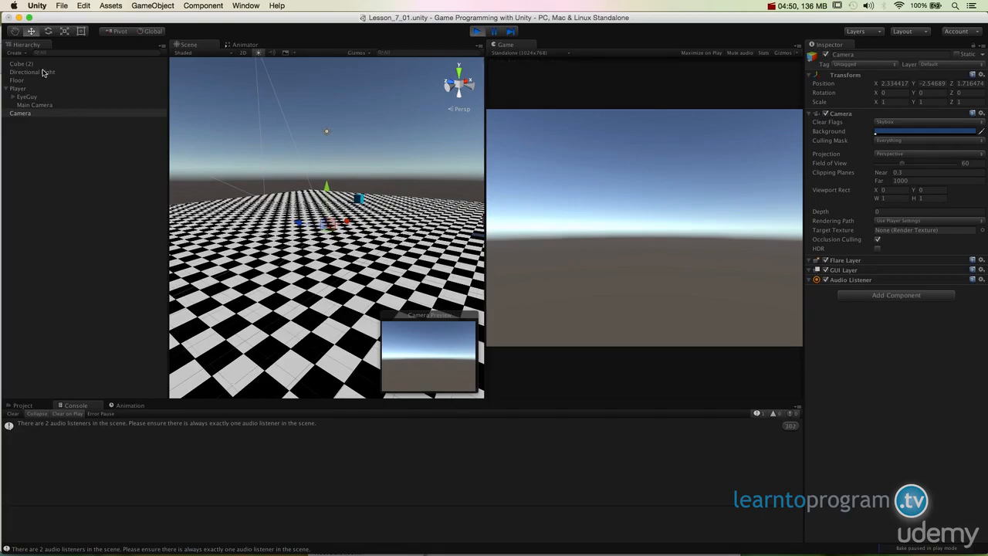
{"action": "left_click", "coordinate": [44, 89]}
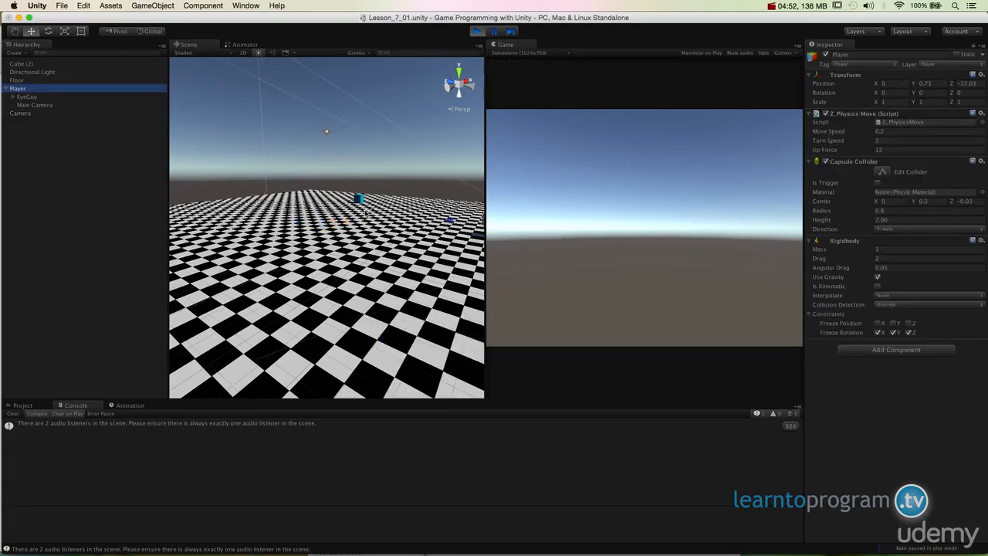
- Check the second Camera's components, including its Audio Listener, stop the game and delete that Camera from the scene
{"action": "key", "text": "Down"}
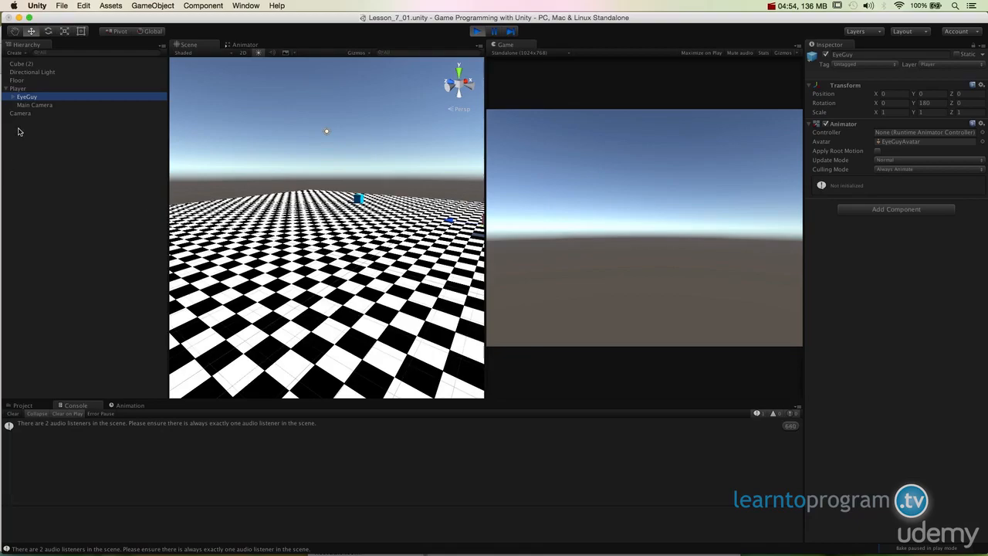
{"action": "left_click", "coordinate": [43, 115]}
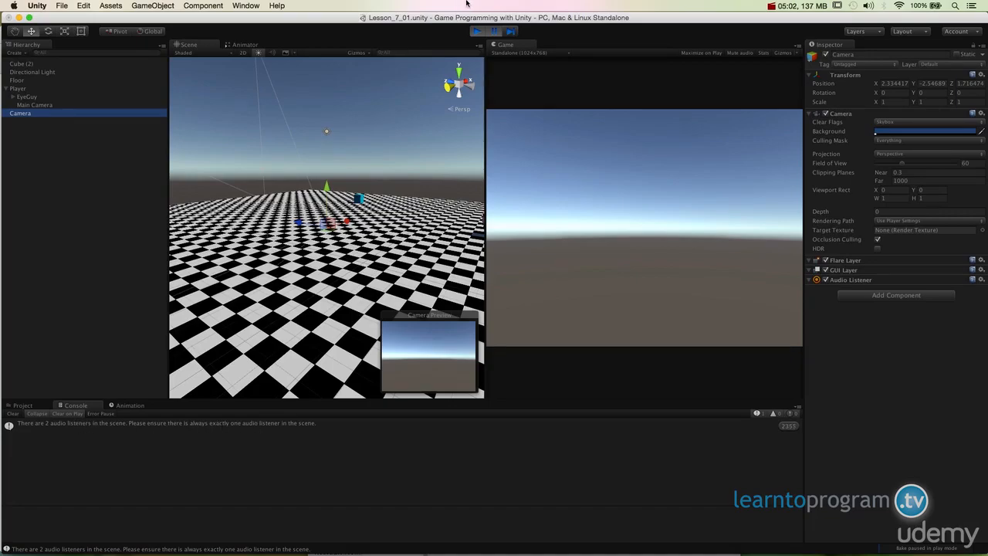
{"action": "left_click", "coordinate": [477, 31]}
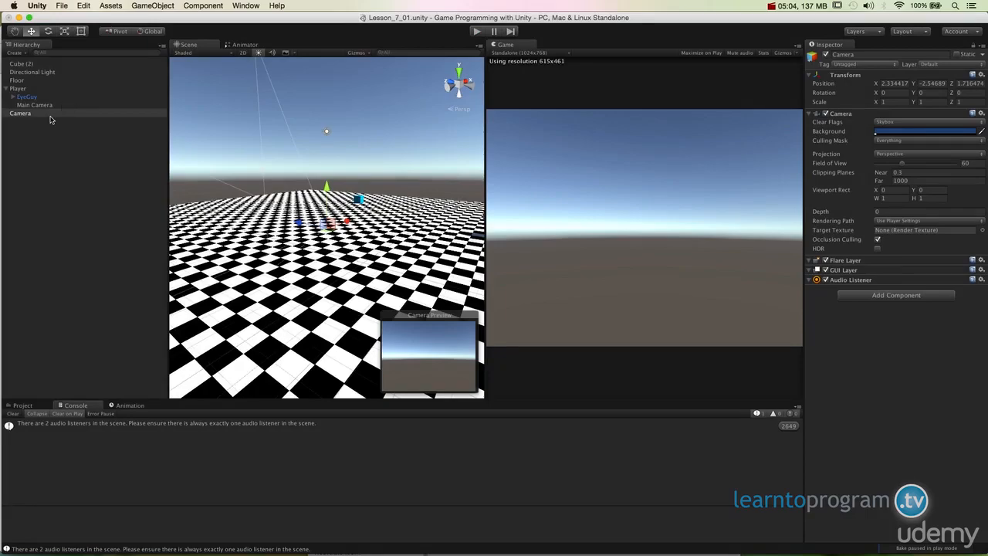
{"action": "right_click", "coordinate": [49, 115]}
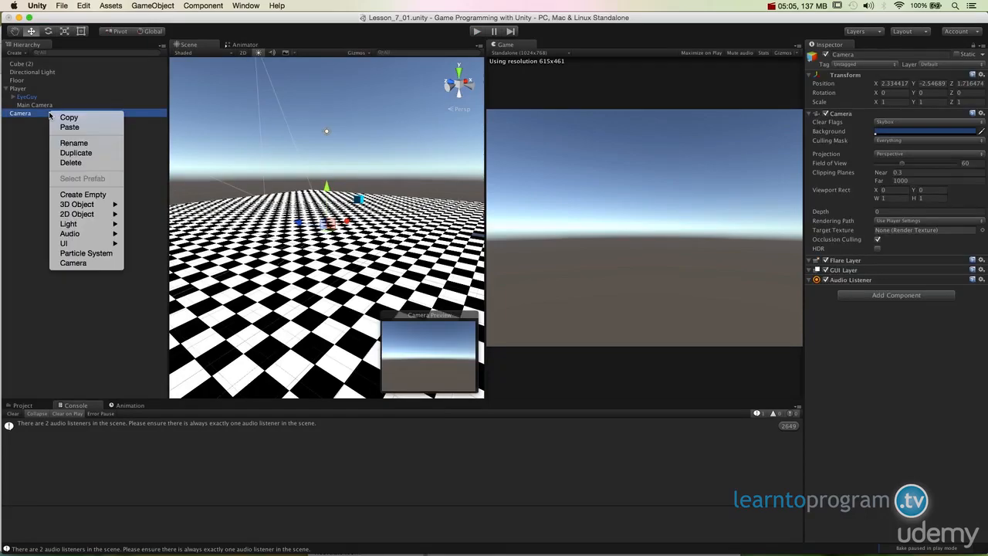
{"action": "left_click", "coordinate": [68, 165]}
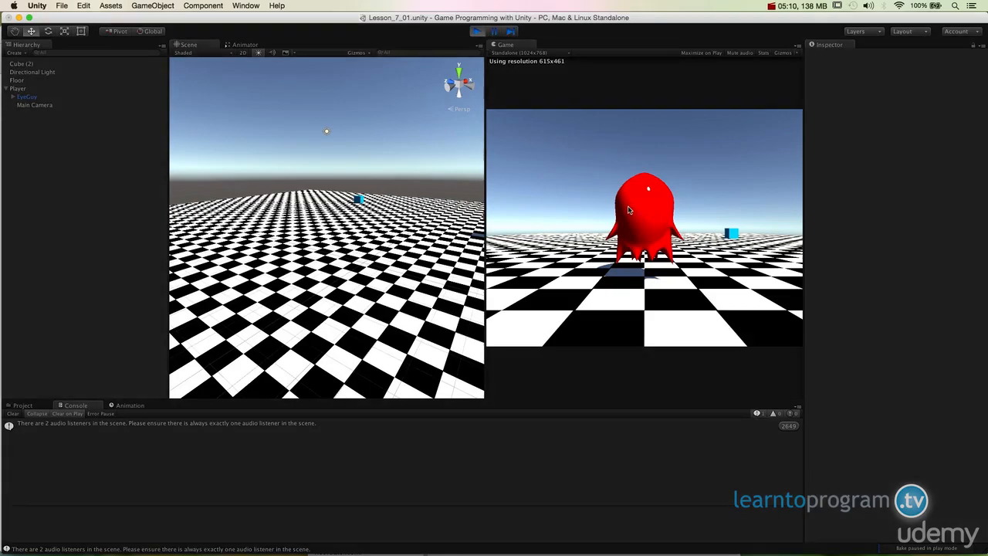
- Run the game with only the Main Camera, move the player around near the cube to test the 3D sound, and stop the game
{"action": "key", "text": "super+p"}
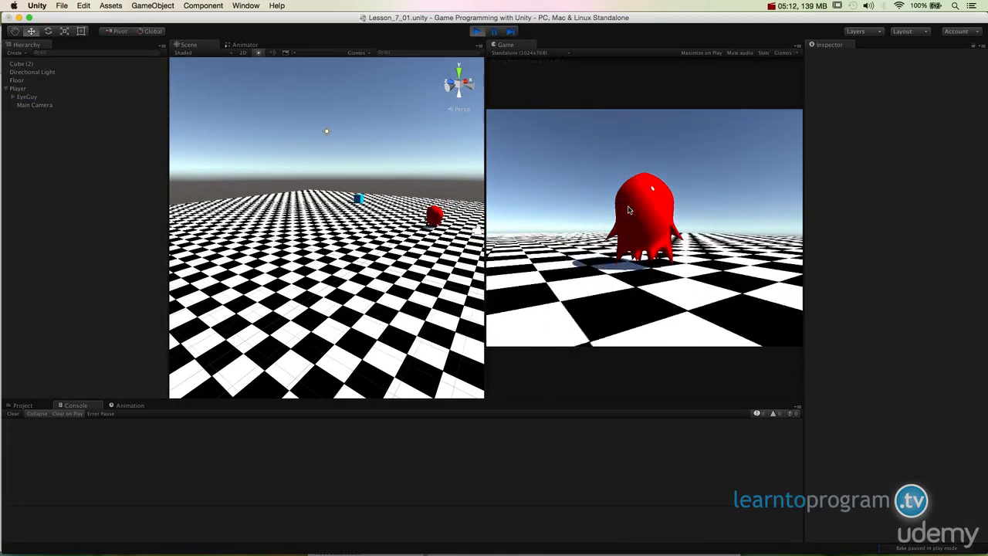
{"action": "key", "text": "Up"}
{"action": "key", "text": "Left"}
{"action": "key", "text": "Down"}
{"action": "key", "text": "Right"}
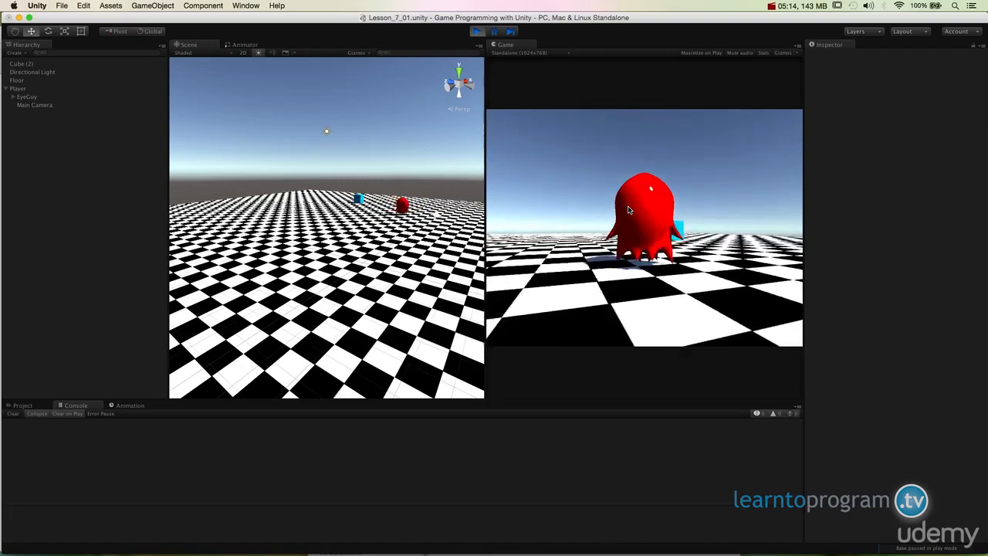
{"action": "key", "text": "Up"}
{"action": "key", "text": "Left"}
{"action": "key", "text": "Down"}
{"action": "key", "text": "Up"}
{"action": "key", "text": "Left"}
{"action": "key", "text": "Down"}
{"action": "key", "text": "Left"}
{"action": "key", "text": "Up"}
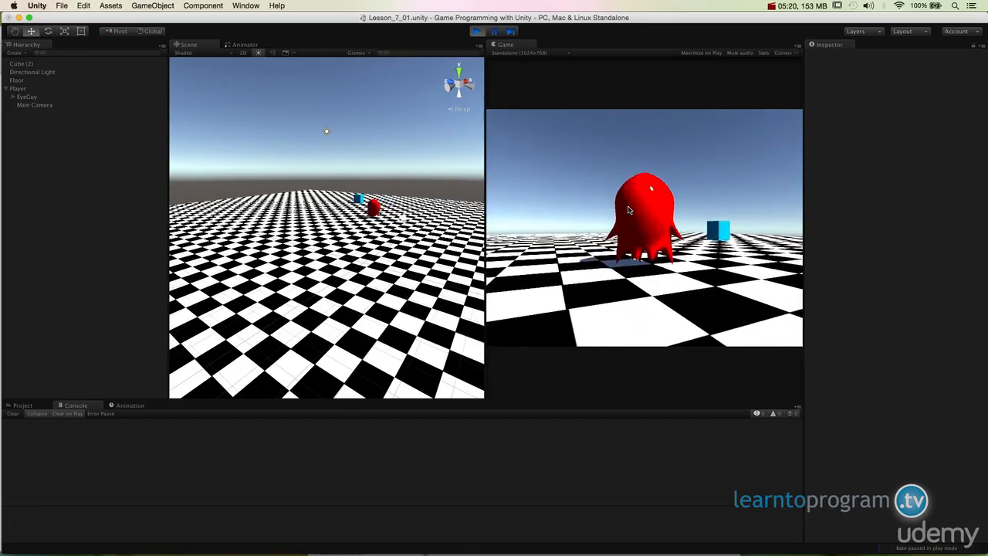
{"action": "key", "text": "Right"}
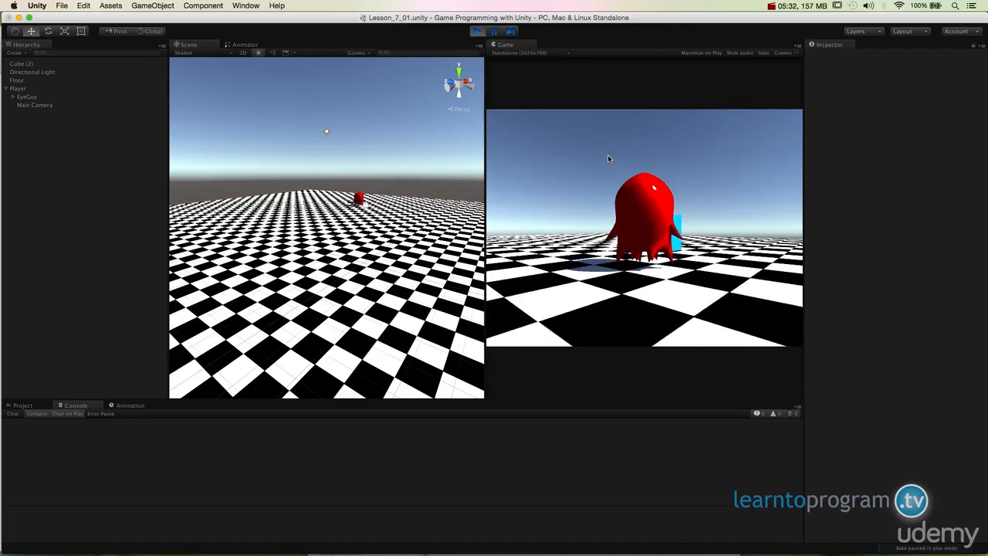
{"action": "key", "text": "Down"}
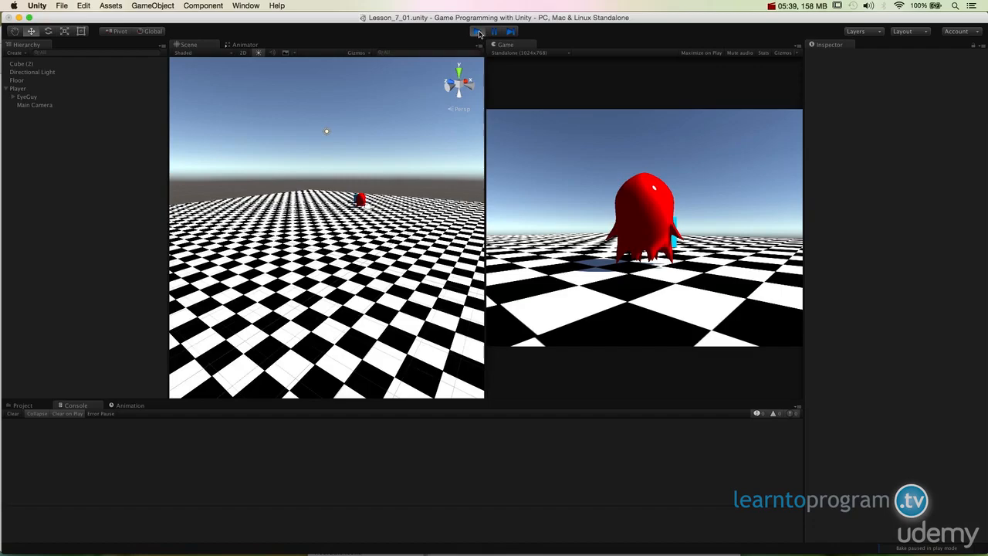
{"action": "left_click", "coordinate": [478, 32]}
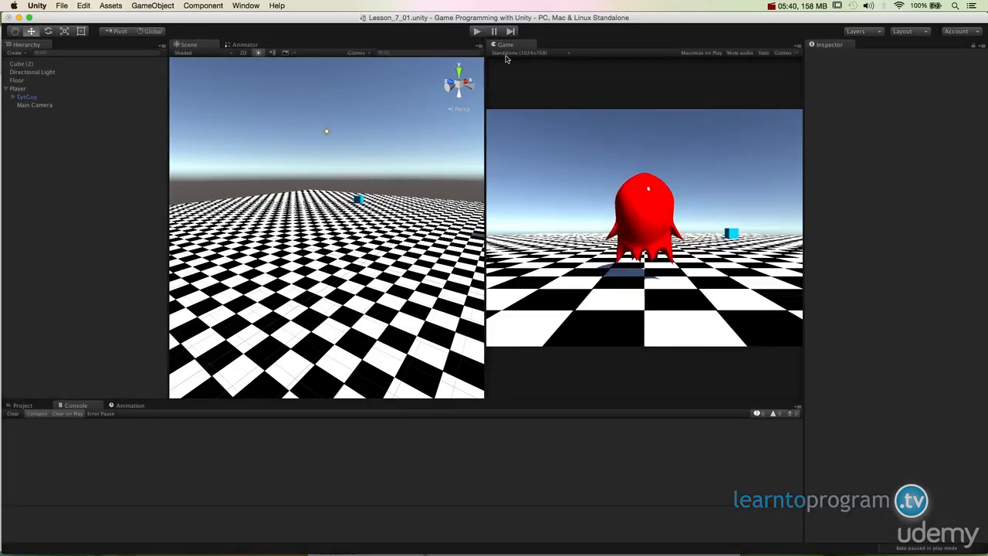